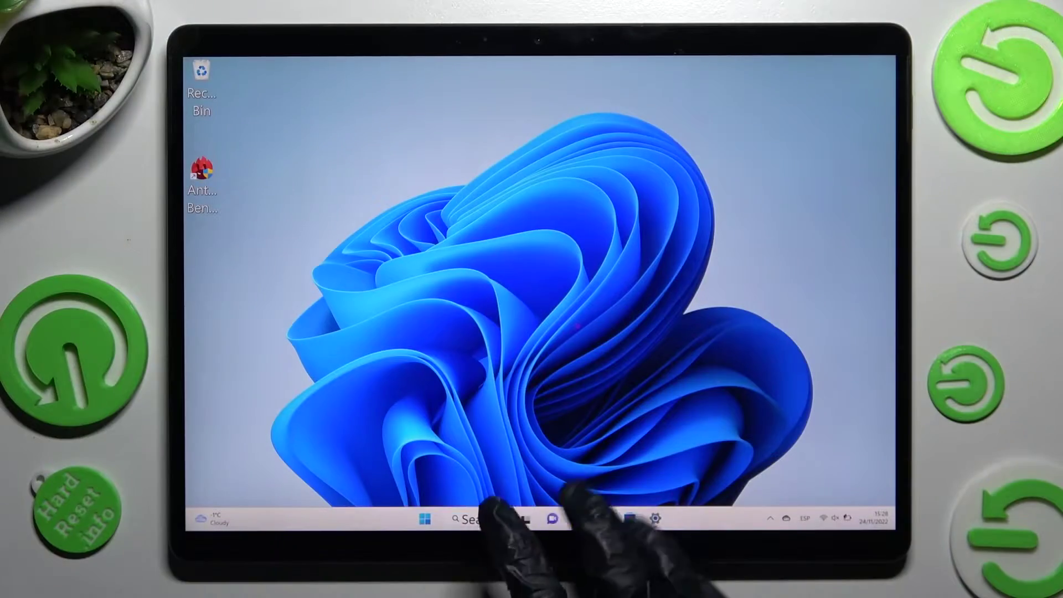
Search Windows for 'clock' and launch the Clock app
{"action": "left_click", "coordinate": [473, 520]}
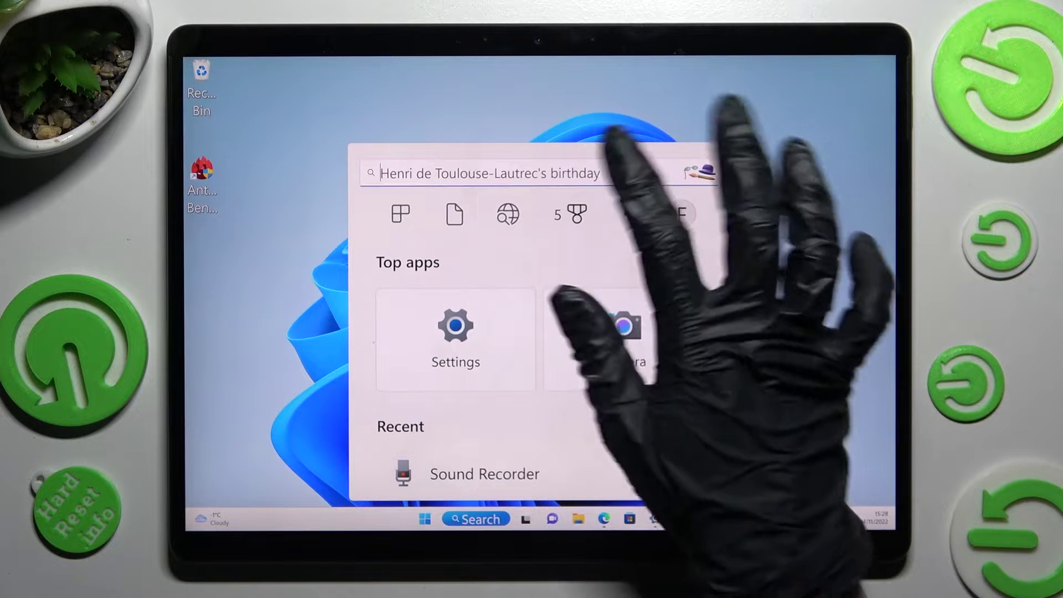
{"action": "left_click", "coordinate": [541, 173]}
{"action": "type", "text": "calendarcl"}
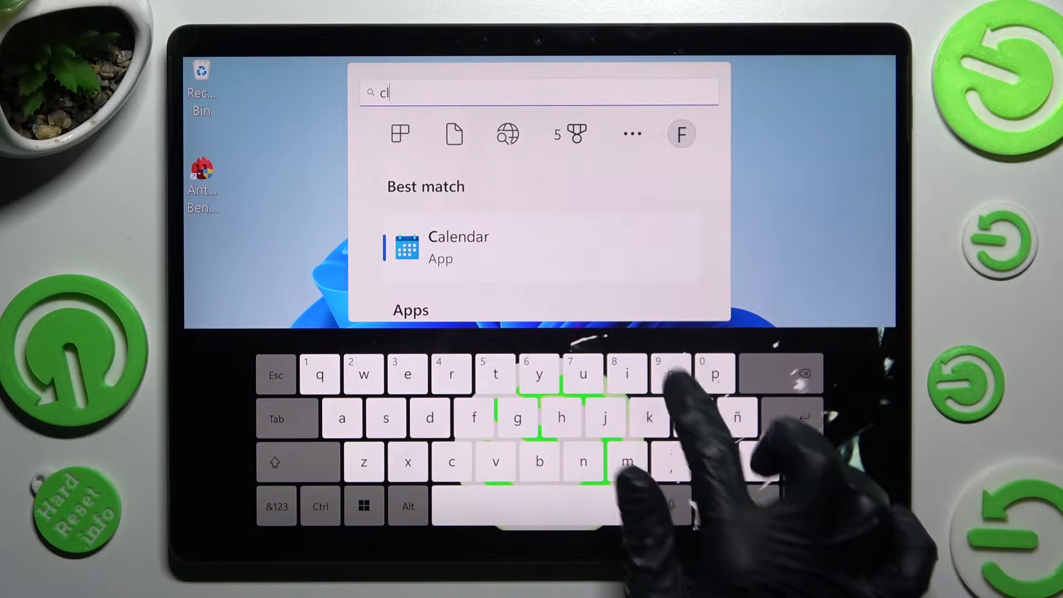
{"action": "type", "text": "ock"}
{"action": "left_click", "coordinate": [447, 246]}
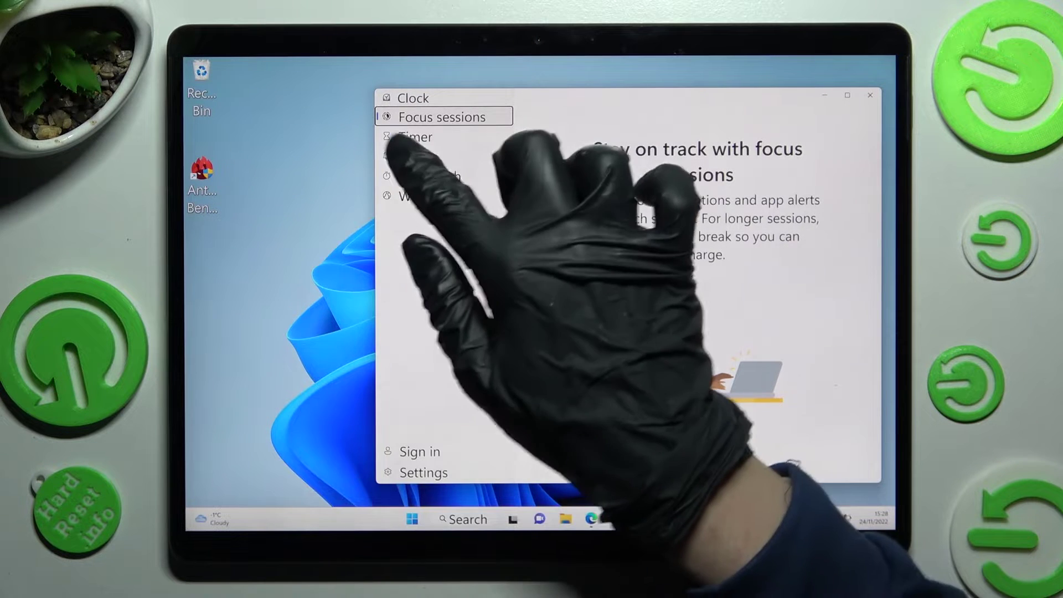
Go to the Alarm page and start a new alarm, adjusting its time
{"action": "left_click", "coordinate": [416, 156]}
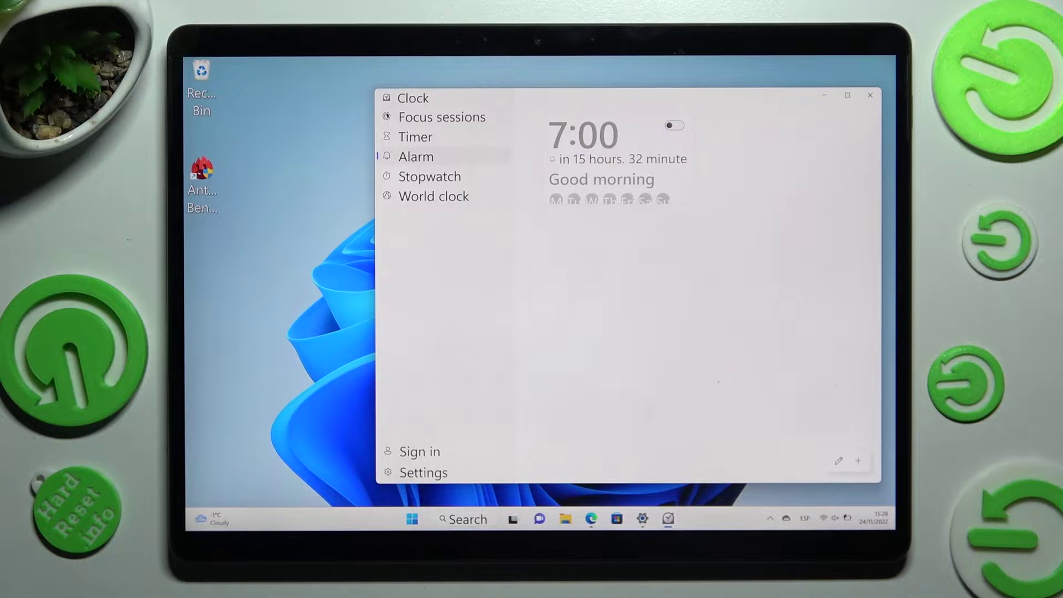
{"action": "left_click", "coordinate": [858, 460]}
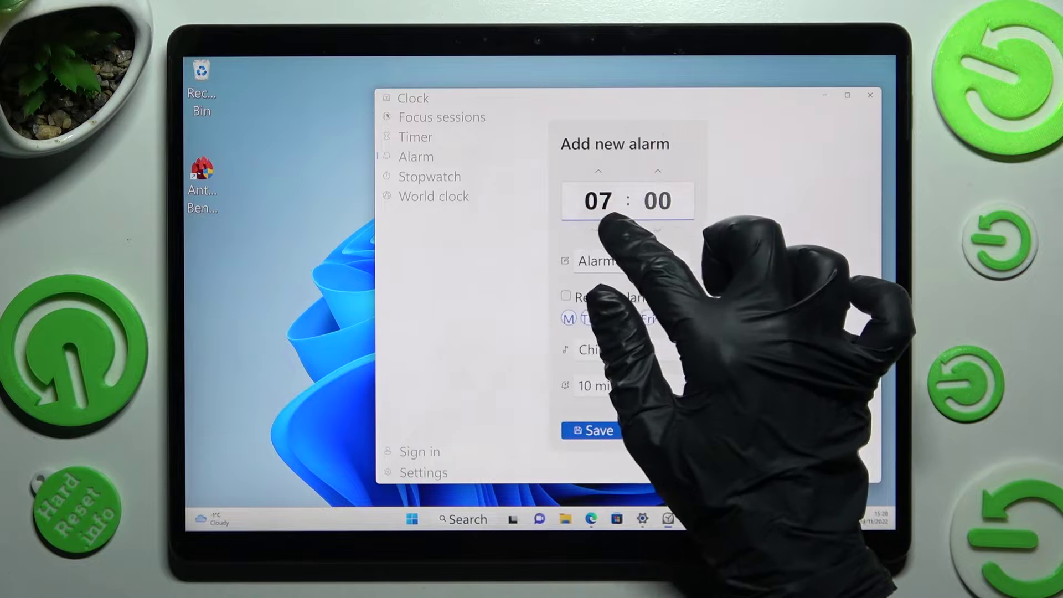
{"action": "left_click", "coordinate": [598, 230]}
{"action": "left_click", "coordinate": [658, 171]}
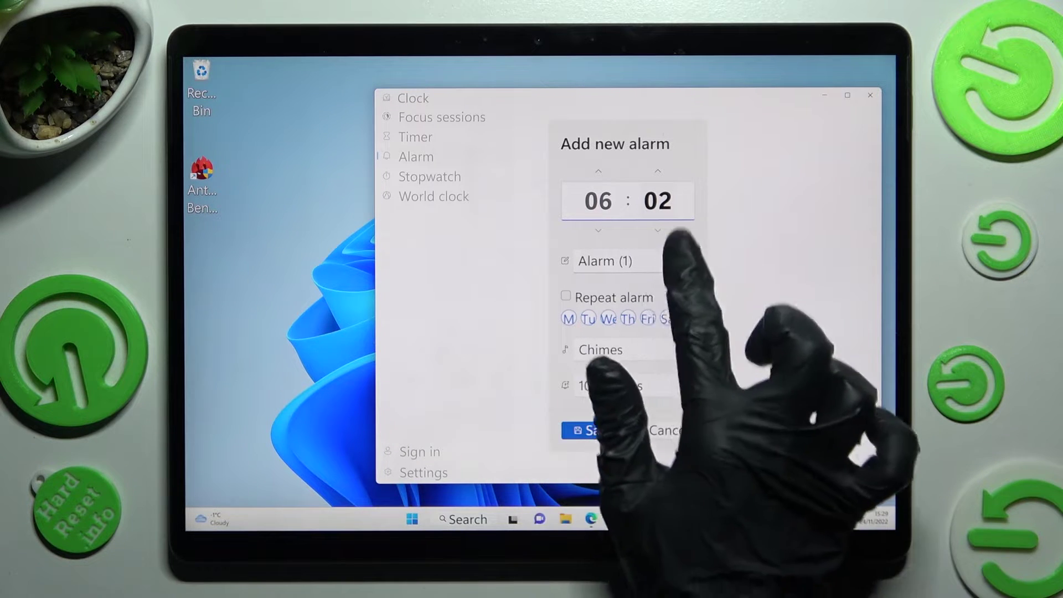
Select the default alarm name, close the form, then reopen a fresh 07:00 alarm form
{"action": "left_click", "coordinate": [623, 261]}
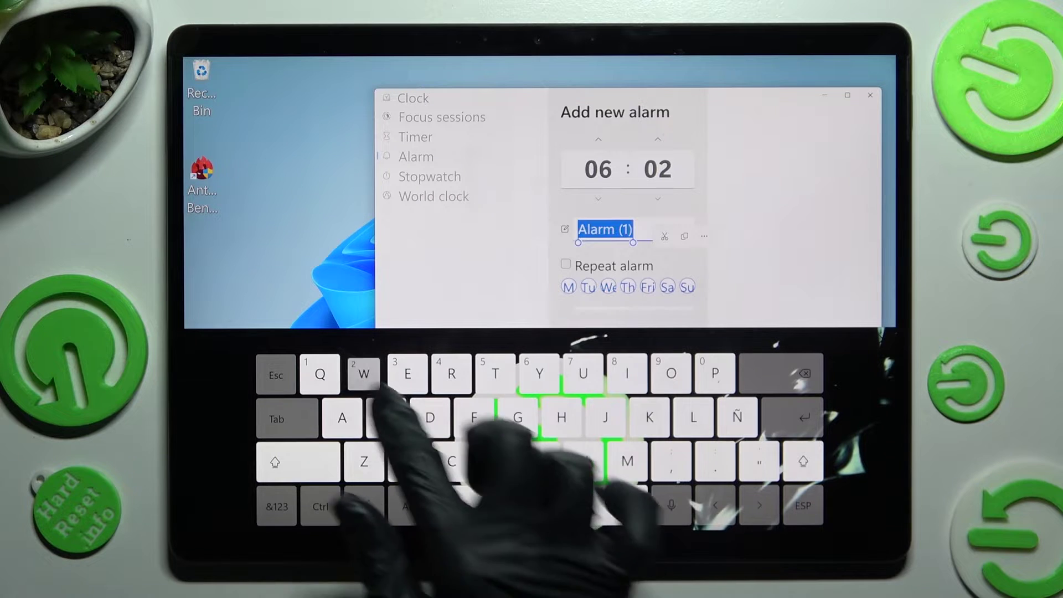
{"action": "type", "text": "Work"}
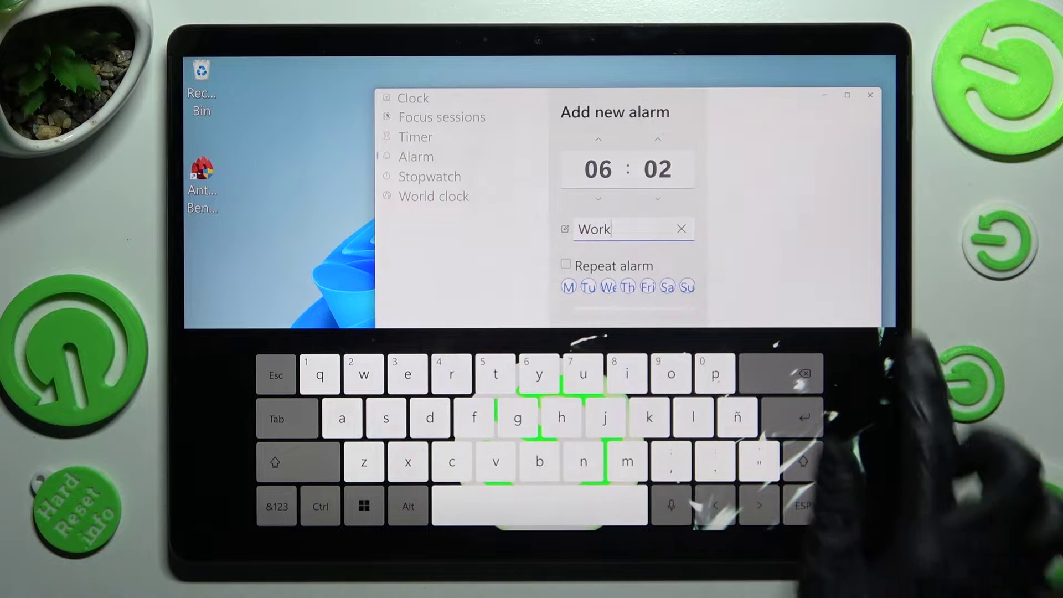
{"action": "key", "text": "Return"}
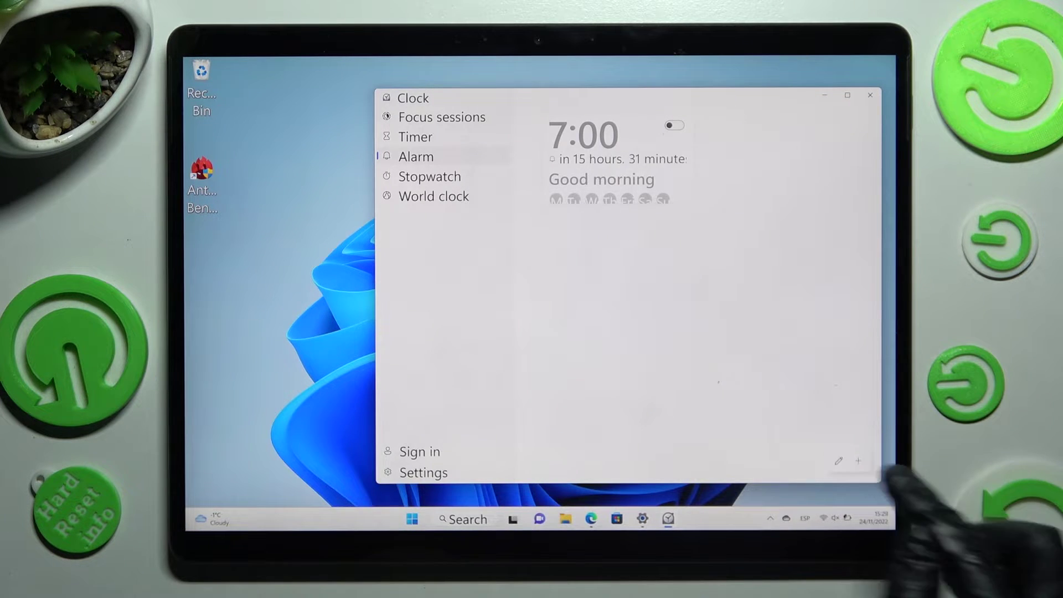
{"action": "left_click", "coordinate": [865, 461]}
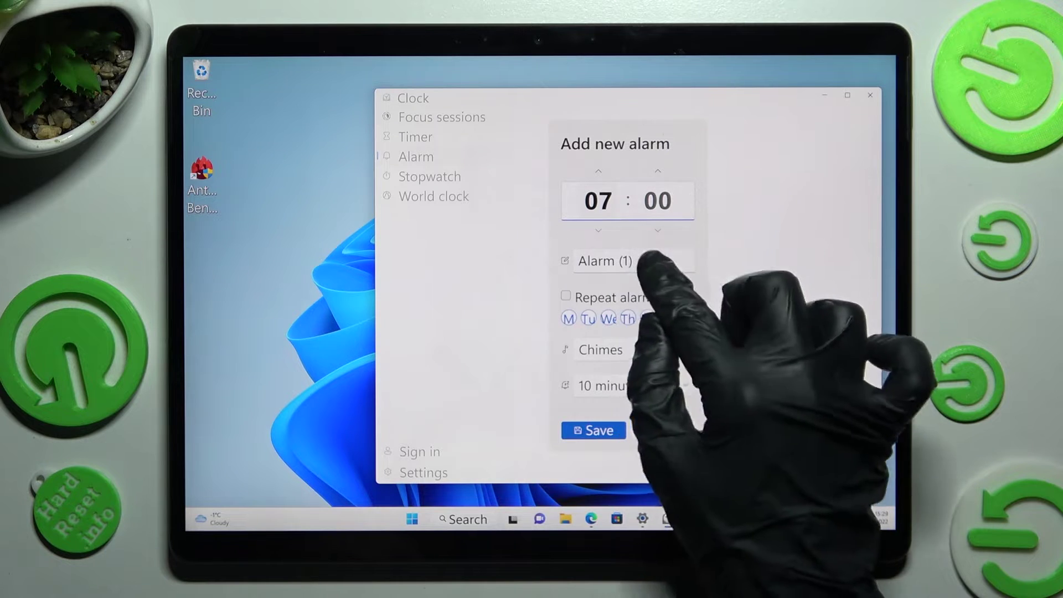
Rename the 07:00 alarm from 'Alarm (1)' to 'work' and repeat it Wednesday and Friday
{"action": "left_click", "coordinate": [619, 261]}
{"action": "left_click", "coordinate": [636, 262]}
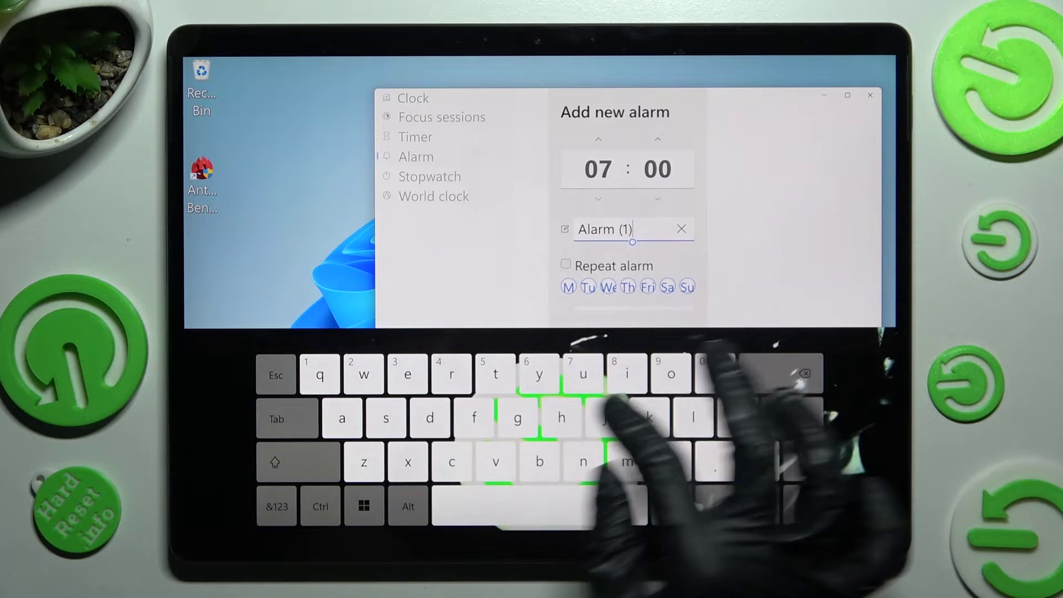
{"action": "type", "text": "worj"}
{"action": "left_click", "coordinate": [630, 230]}
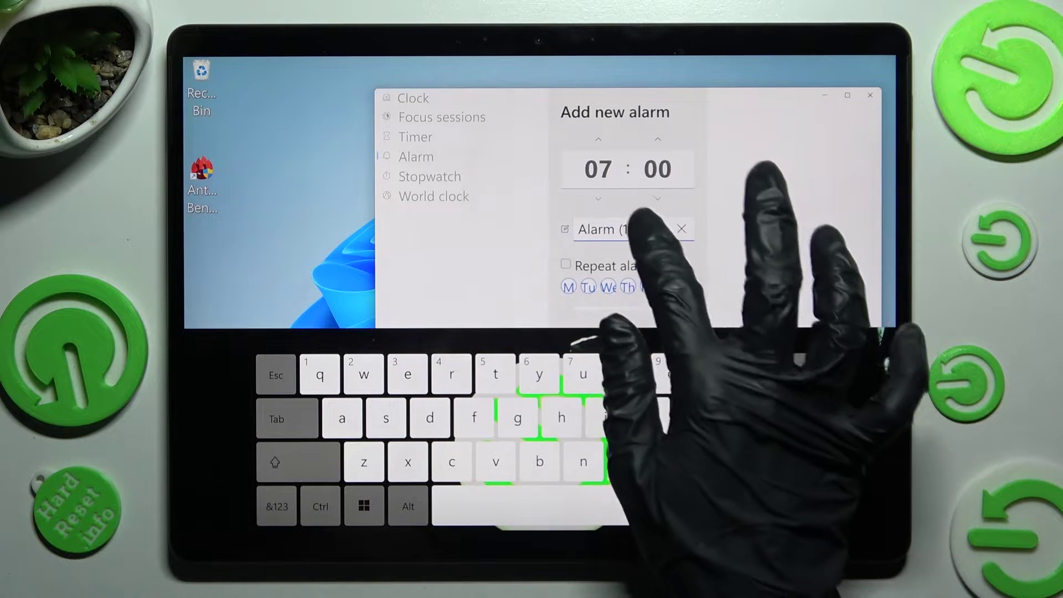
{"action": "key", "text": "BackSpace"}
{"action": "key", "text": "BackSpace"}
{"action": "key", "text": "BackSpace"}
{"action": "type", "text": "Alworj"}
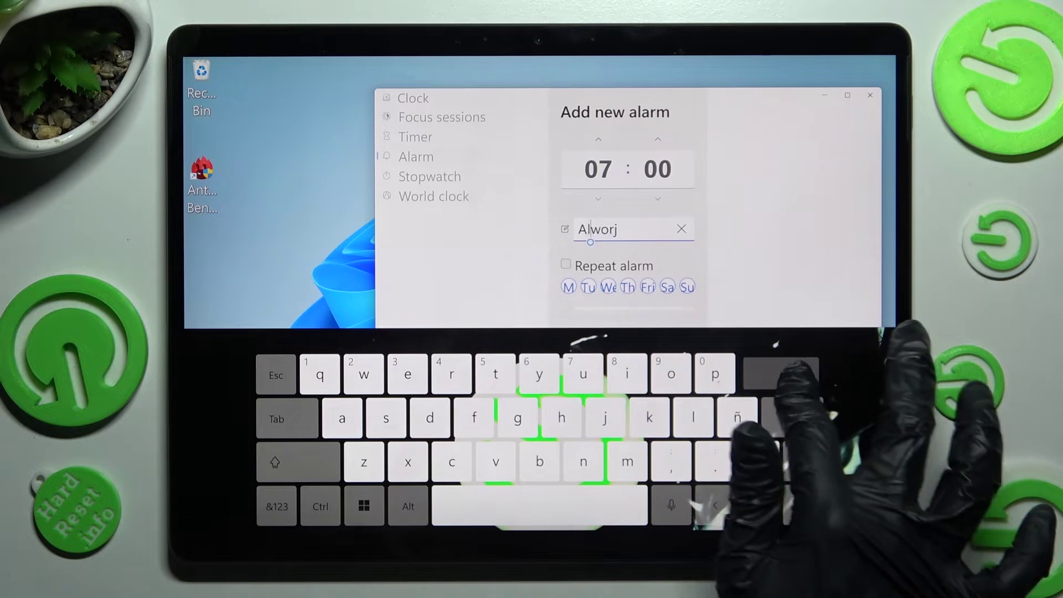
{"action": "key", "text": "BackSpace"}
{"action": "key", "text": "BackSpace"}
{"action": "key", "text": "BackSpace"}
{"action": "type", "text": "k"}
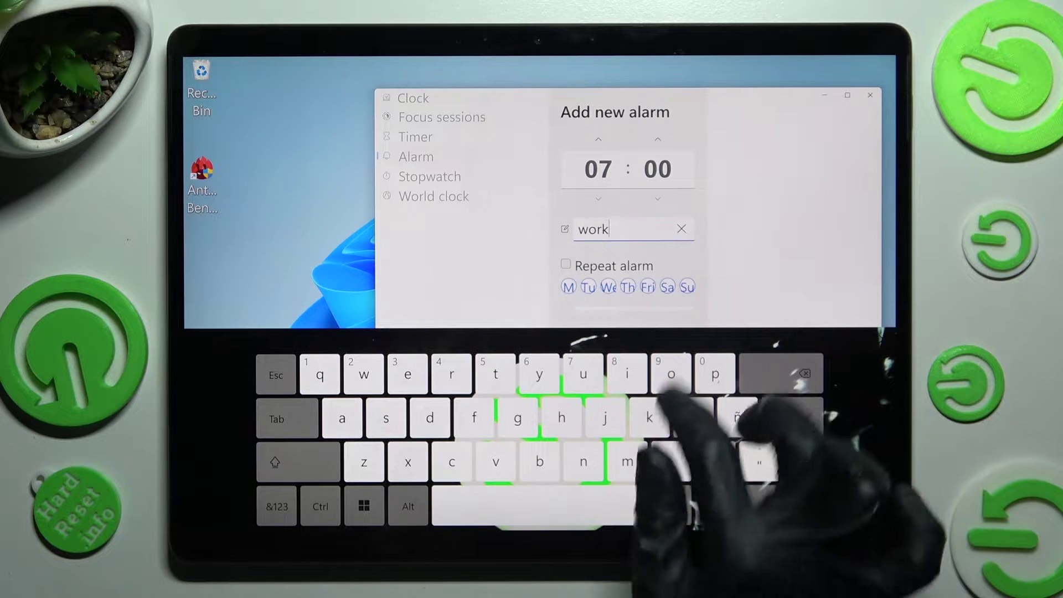
{"action": "left_click", "coordinate": [566, 266]}
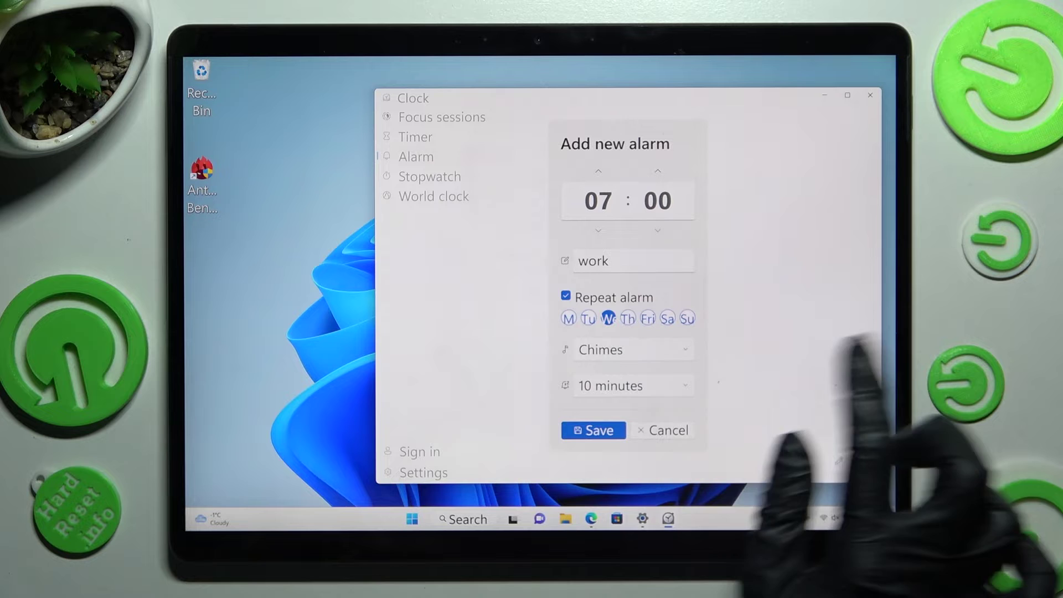
{"action": "left_click", "coordinate": [647, 318]}
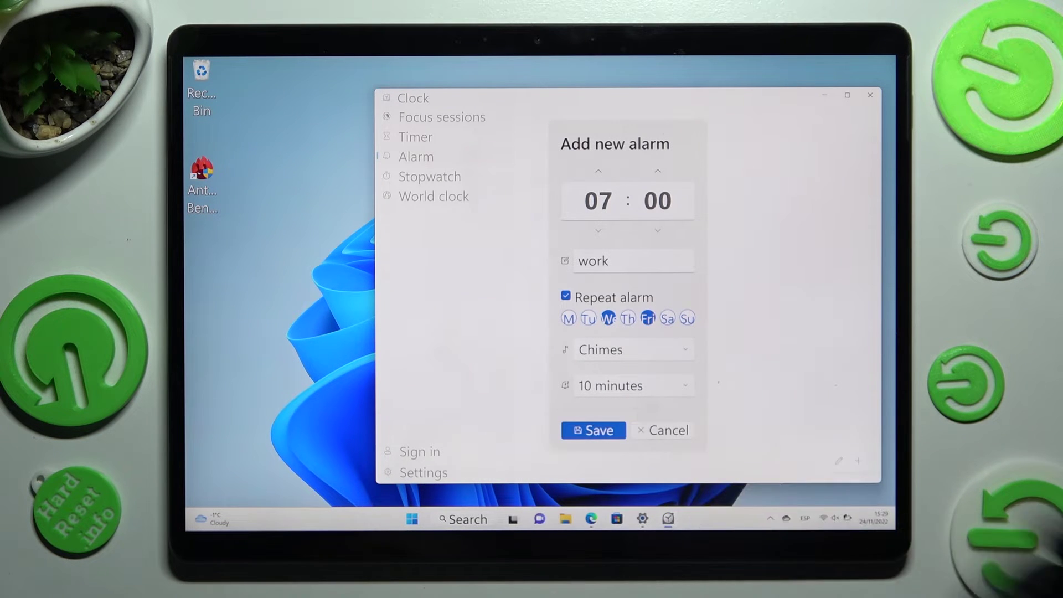
Give the work alarm the Echo sound and set its snooze to Disabled
{"action": "left_click", "coordinate": [619, 350]}
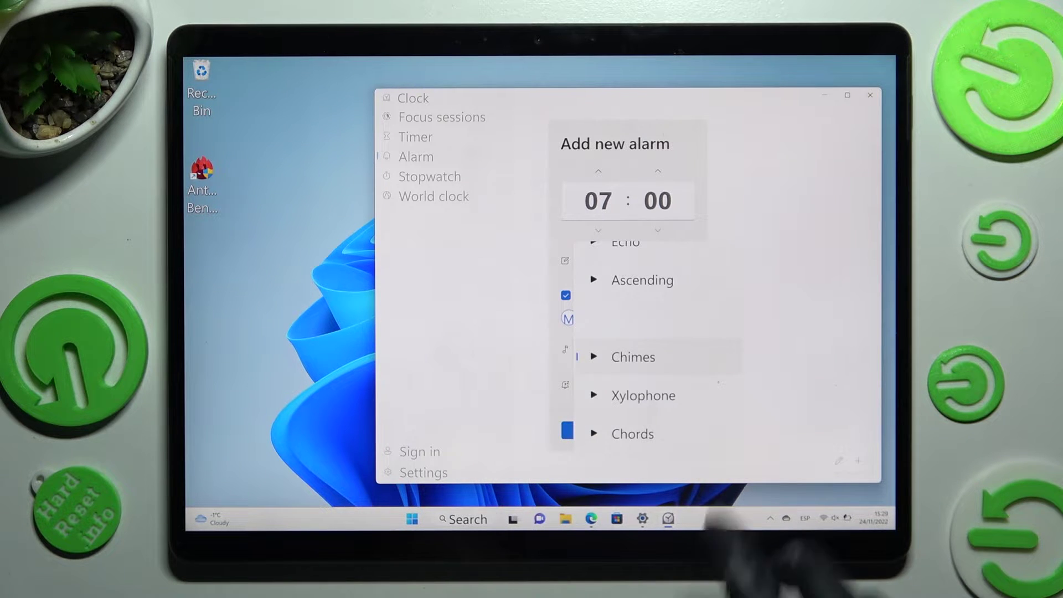
{"action": "scroll", "coordinate": [651, 390], "scroll_direction": "up", "scroll_amount": 2}
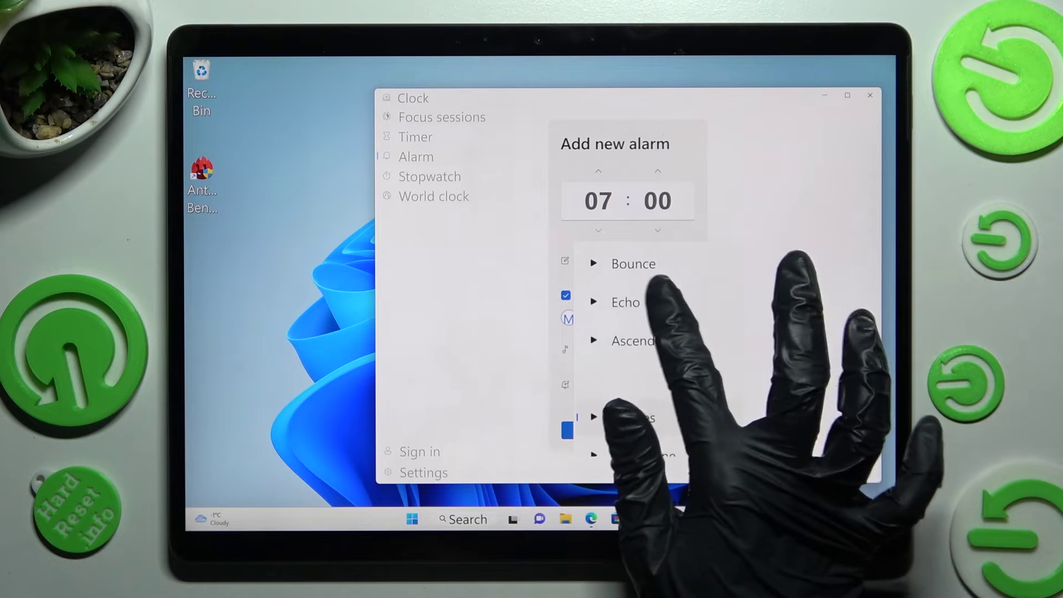
{"action": "left_click", "coordinate": [632, 301]}
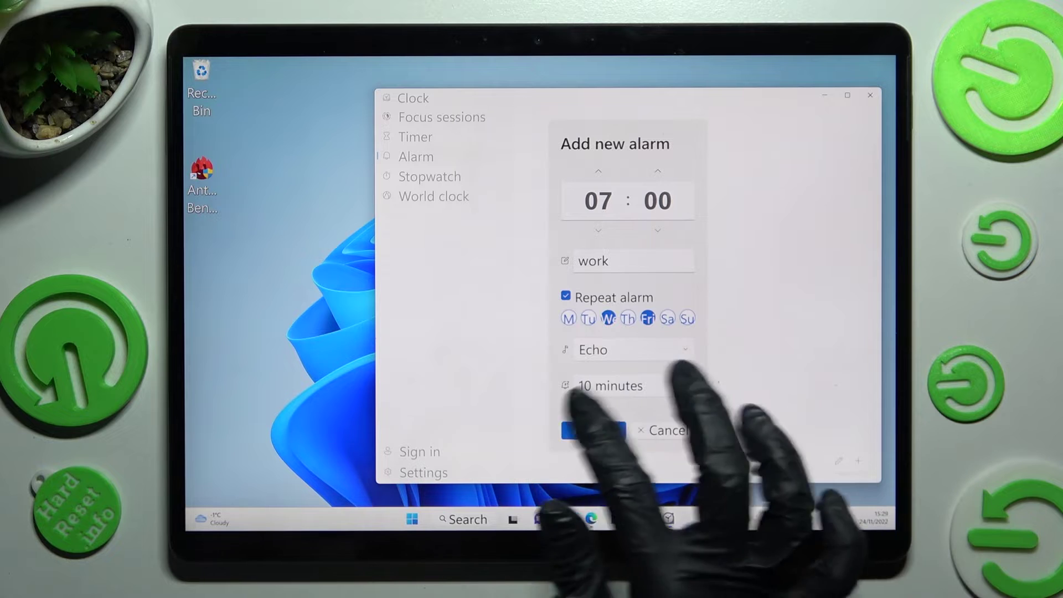
{"action": "left_click", "coordinate": [631, 385]}
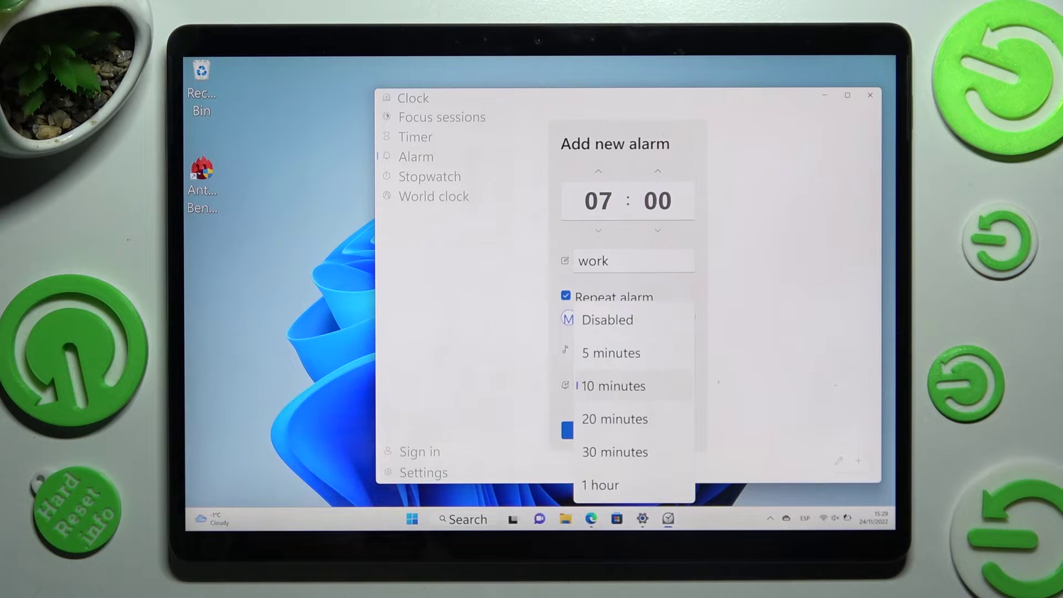
{"action": "left_click", "coordinate": [611, 352]}
{"action": "left_click", "coordinate": [632, 386]}
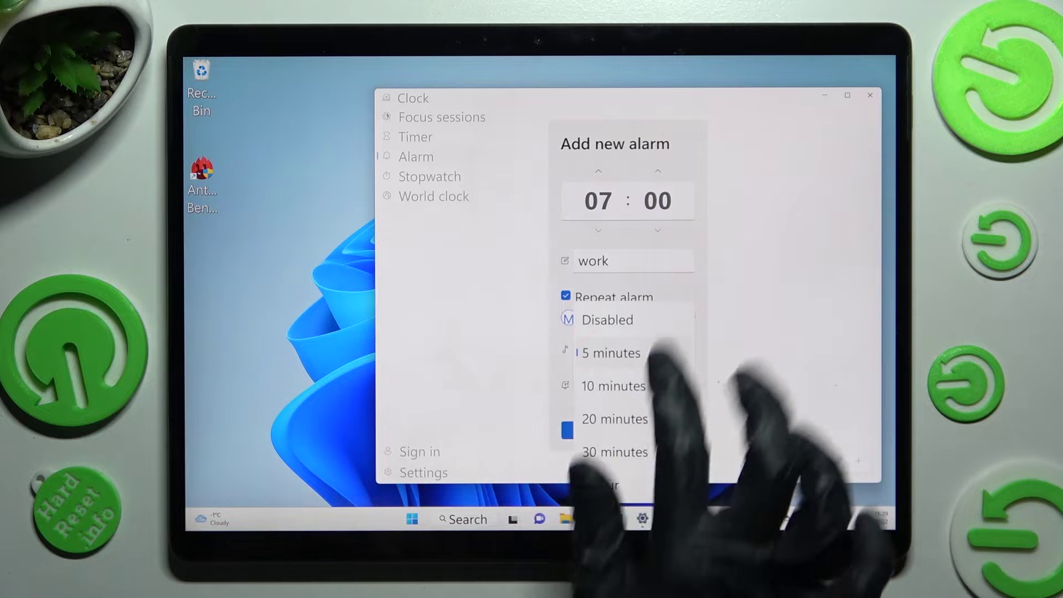
{"action": "left_click", "coordinate": [607, 319]}
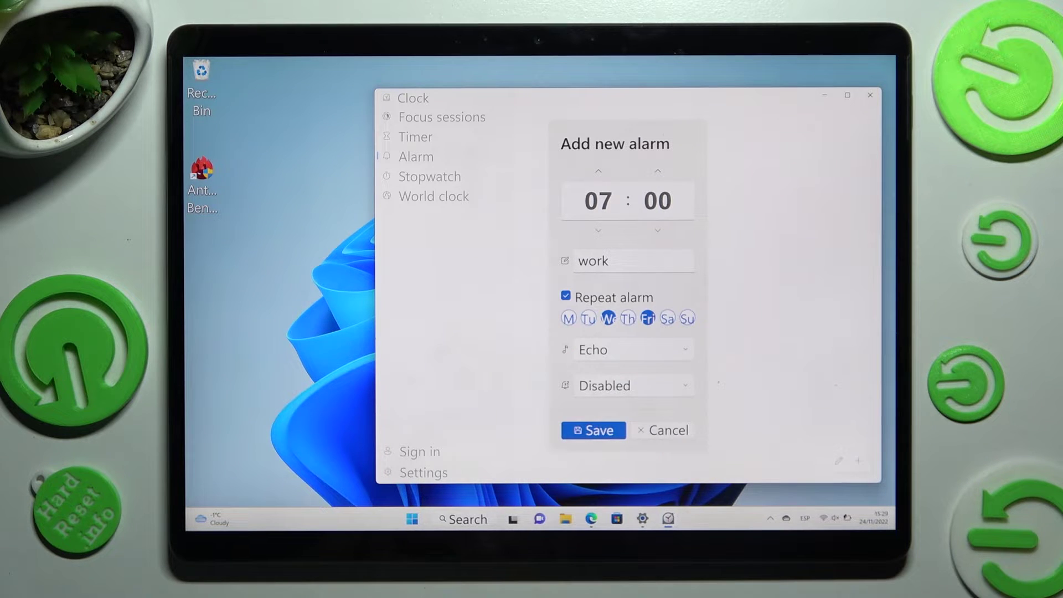
Save the 7:00 work alarm, then switch it off and back on
{"action": "left_click", "coordinate": [594, 430]}
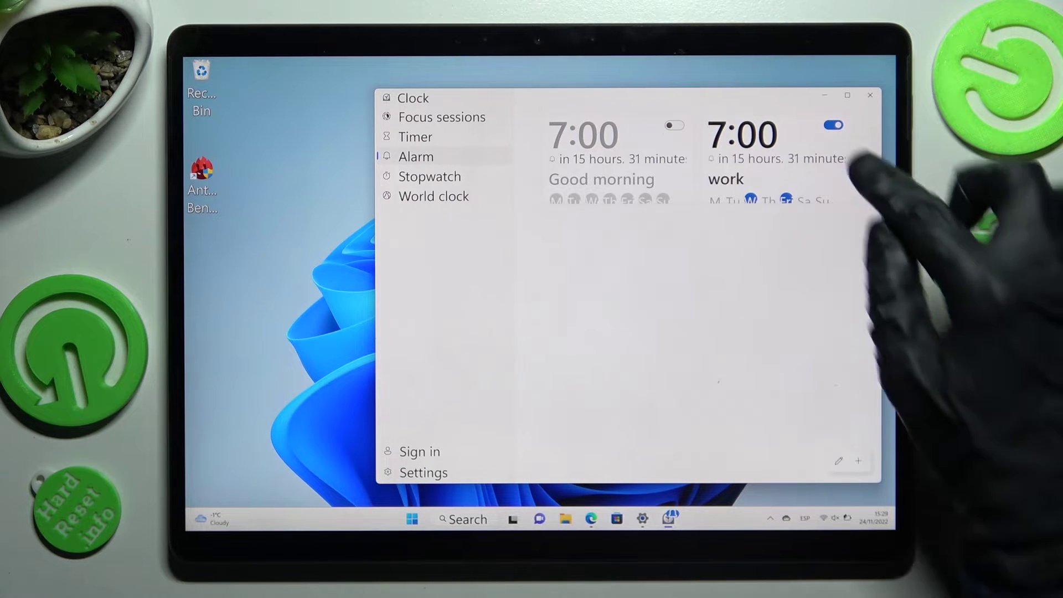
{"action": "left_click", "coordinate": [833, 124]}
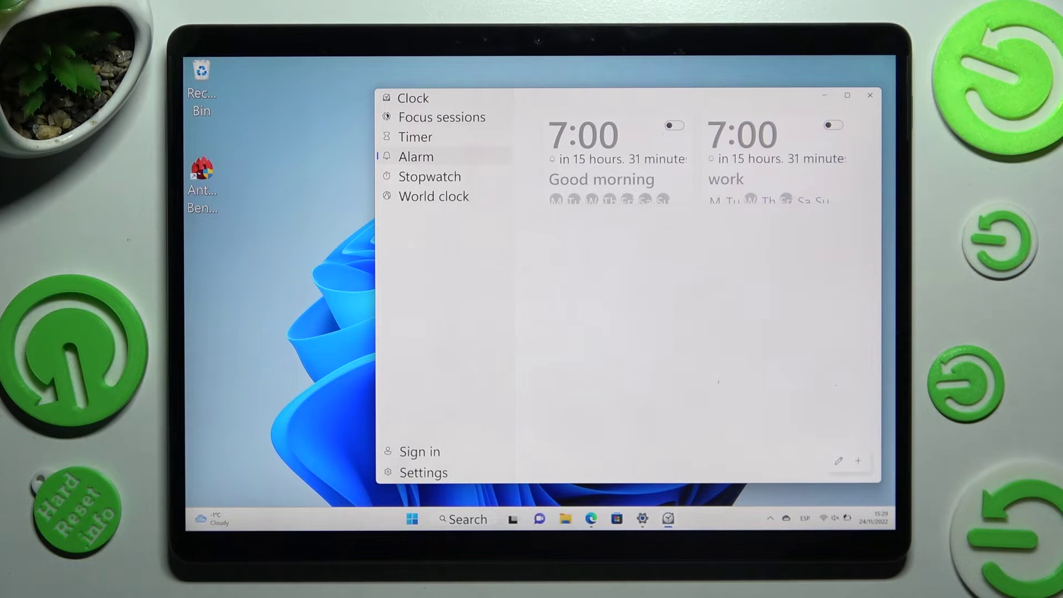
{"action": "left_click", "coordinate": [832, 124]}
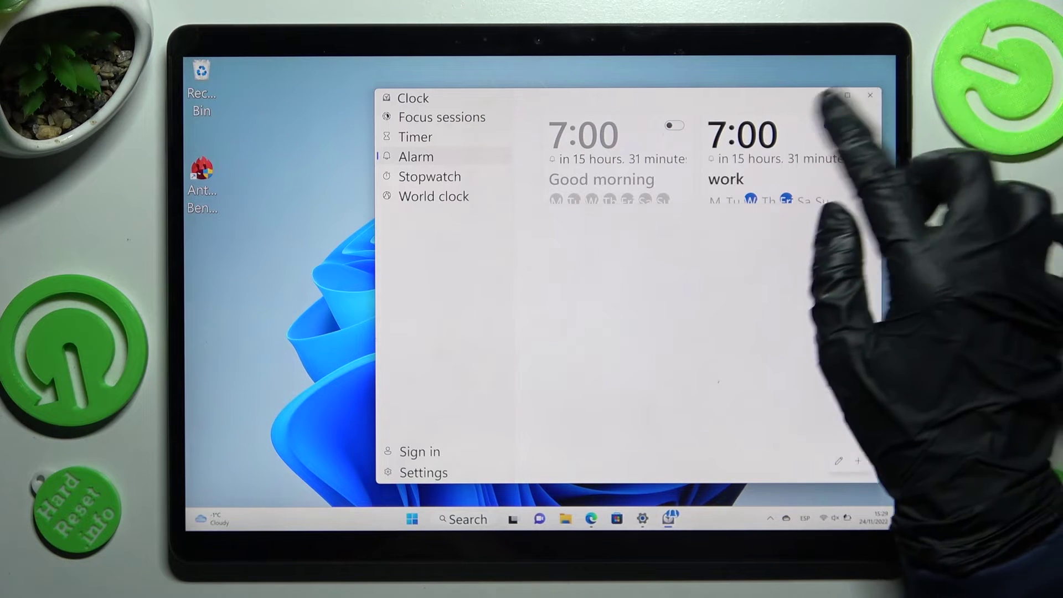
{"action": "left_click", "coordinate": [773, 159]}
{"action": "left_click", "coordinate": [797, 291]}
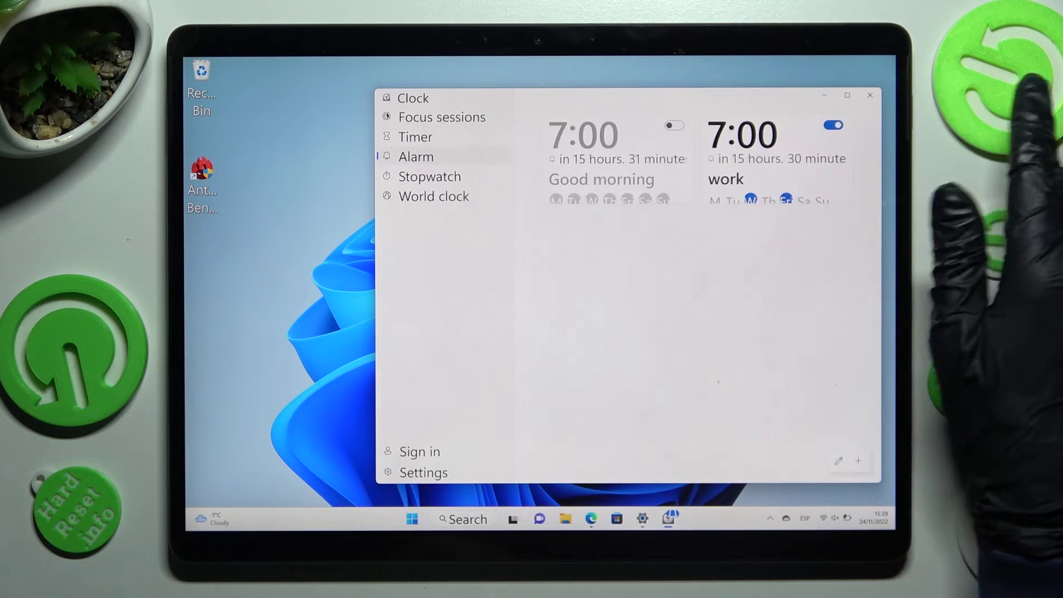
Change the work alarm's repeat days from Wednesday/Friday to Tuesday/Wednesday
{"action": "left_click", "coordinate": [768, 195]}
{"action": "left_click", "coordinate": [588, 318]}
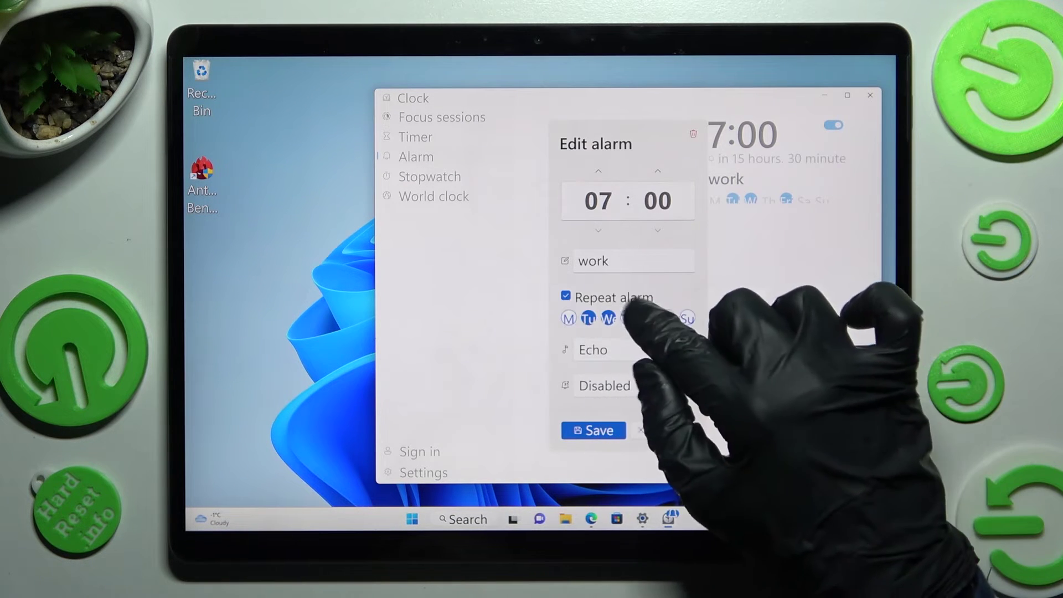
{"action": "left_click", "coordinate": [647, 318]}
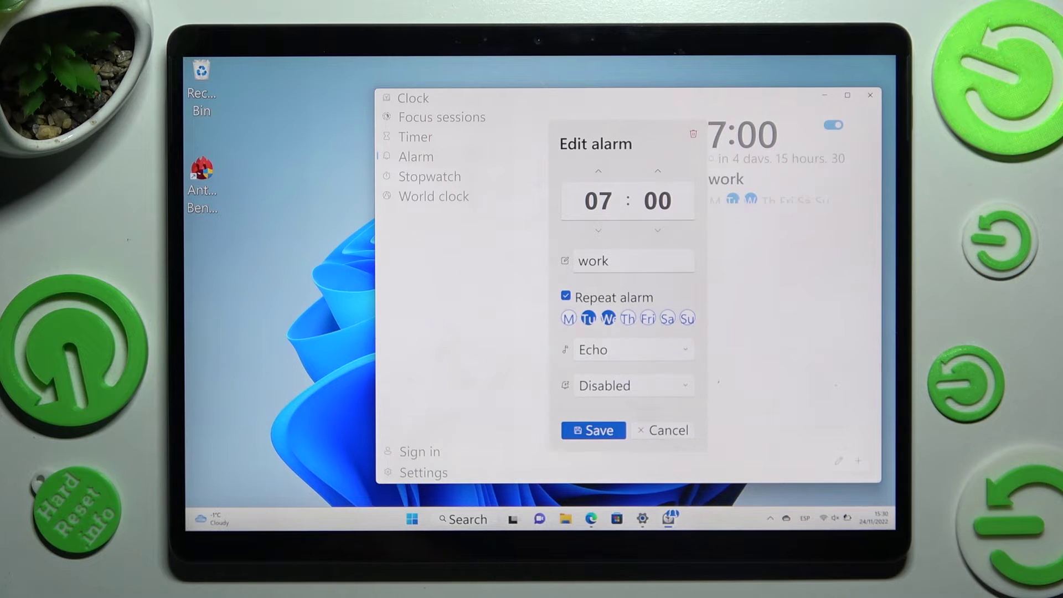
{"action": "left_click", "coordinate": [669, 429]}
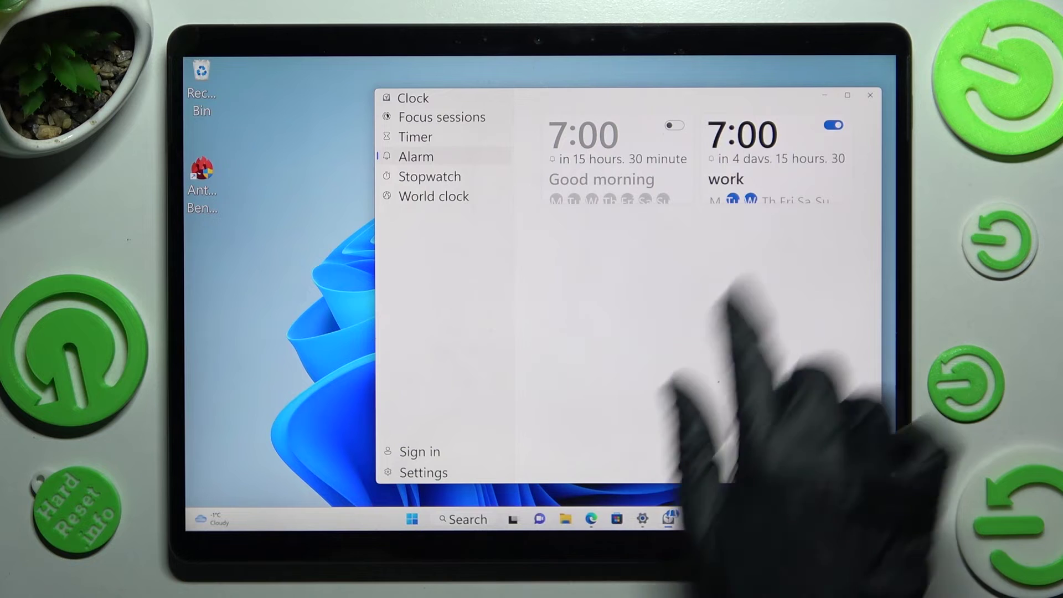
Delete the work alarm and switch on the 7:00 Good morning alarm
{"action": "left_click", "coordinate": [768, 166]}
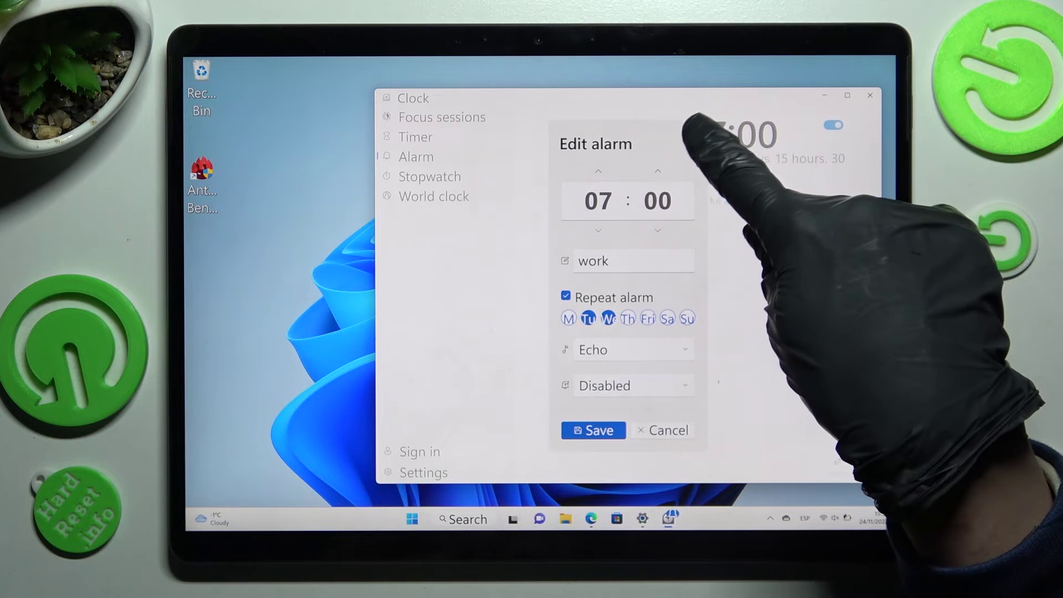
{"action": "left_click", "coordinate": [693, 134]}
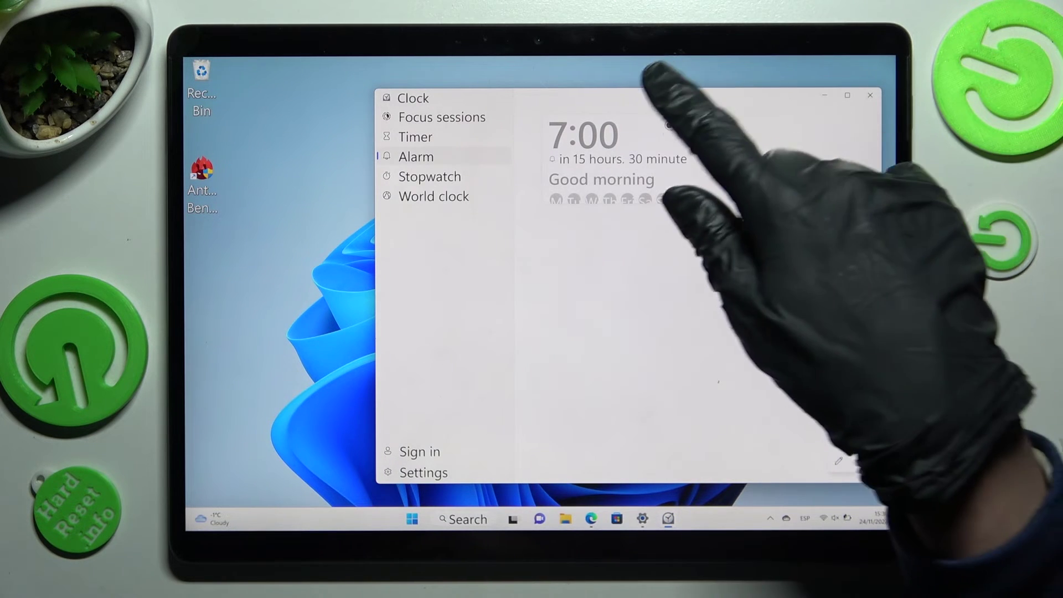
{"action": "left_click", "coordinate": [674, 126]}
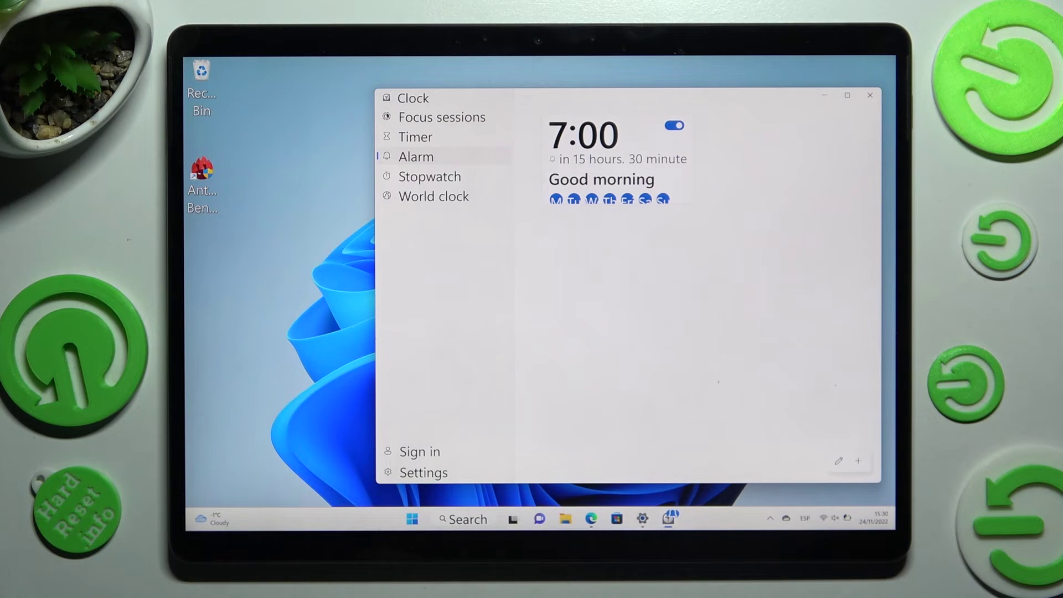